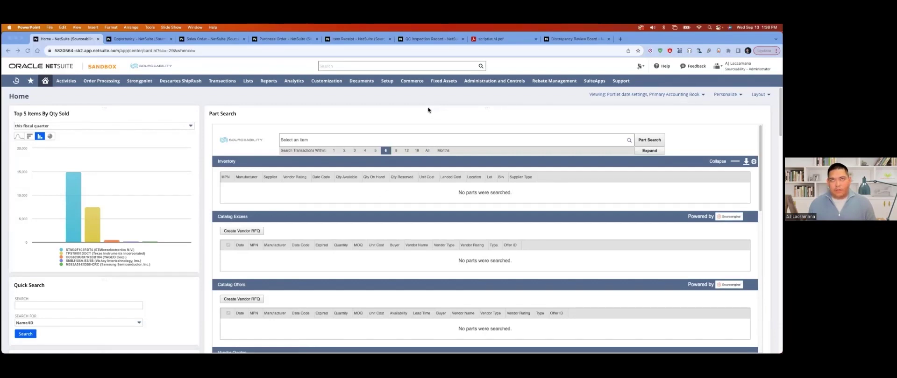
{"action": "left_click", "coordinate": [144, 43]}
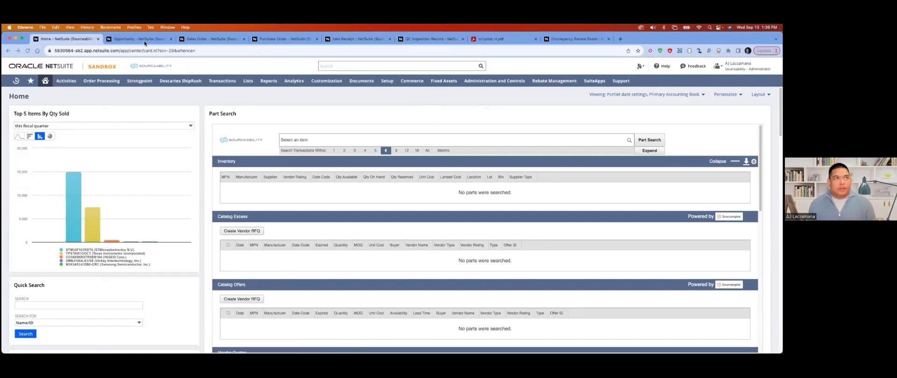
{"action": "left_click", "coordinate": [144, 40]}
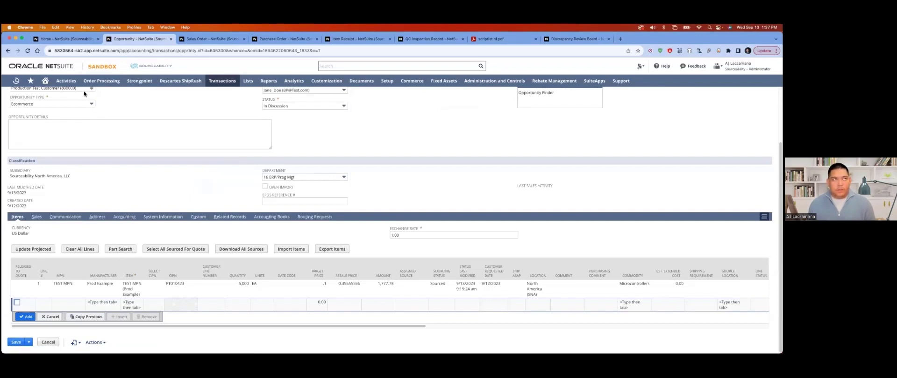
{"action": "left_click", "coordinate": [86, 39]}
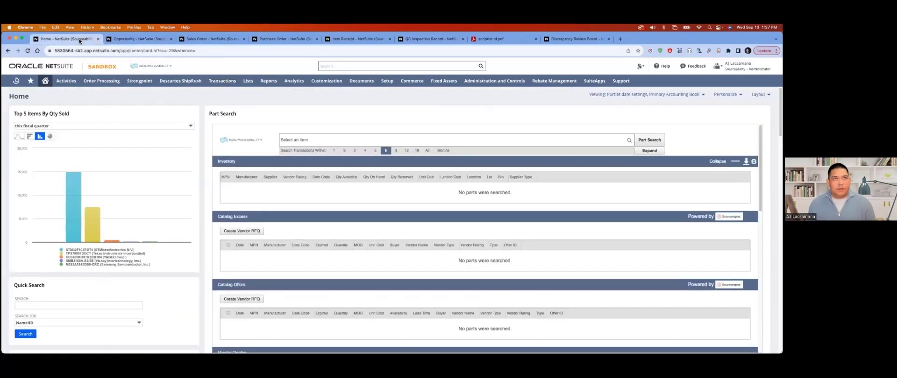
- Run a part search for TEST MPN from the home dashboard
{"action": "left_click", "coordinate": [335, 141]}
{"action": "type", "text": "tes"}
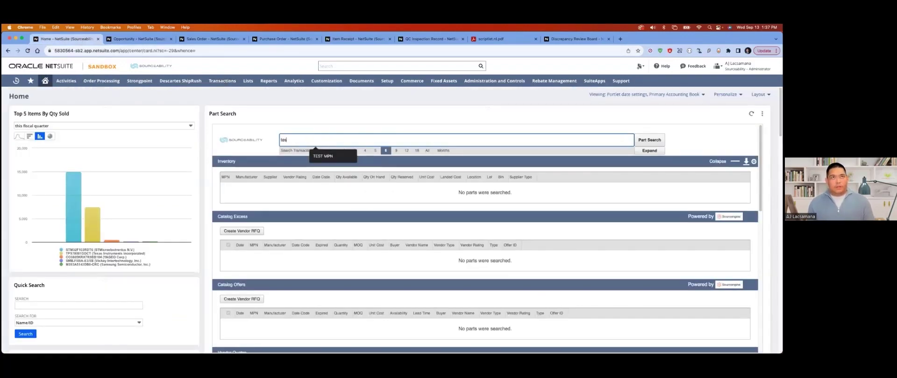
{"action": "type", "text": "t MOP"}
{"action": "key", "text": "BackSpace"}
{"action": "key", "text": "BackSpace"}
{"action": "type", "text": "PN"}
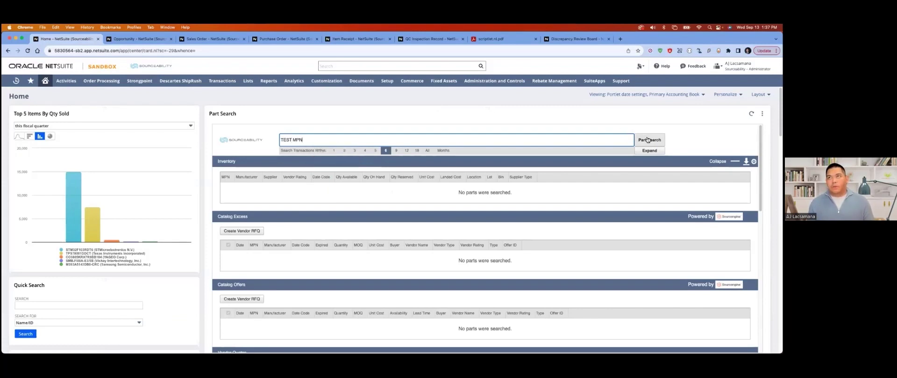
{"action": "left_click", "coordinate": [648, 140]}
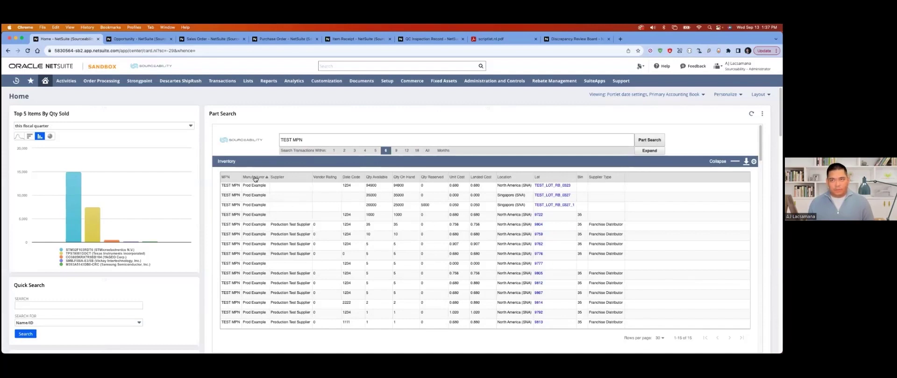
- Examine the part search results from inventory and catalog offers through vendor quotes, opportunities, sales orders and purchase orders
{"action": "scroll", "coordinate": [477, 229], "scroll_direction": "down", "scroll_amount": 2}
{"action": "scroll", "coordinate": [472, 233], "scroll_direction": "down", "scroll_amount": 5}
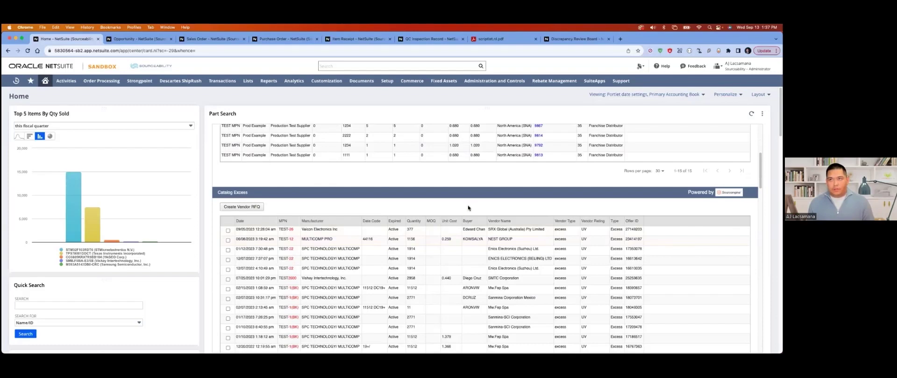
{"action": "scroll", "coordinate": [447, 218], "scroll_direction": "down", "scroll_amount": 12}
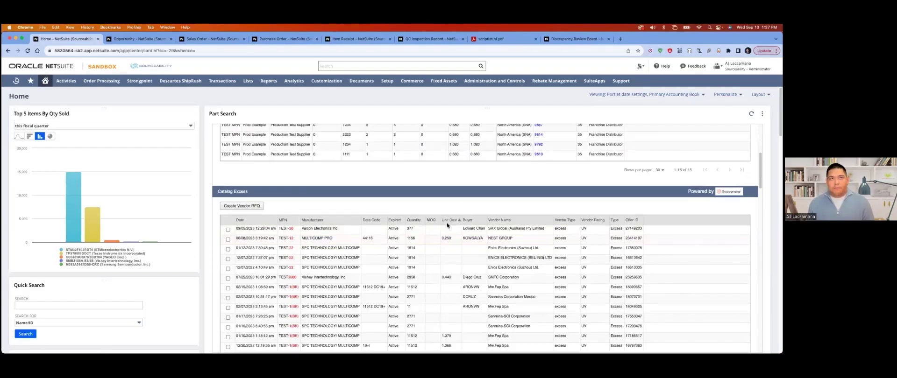
{"action": "scroll", "coordinate": [442, 234], "scroll_direction": "down", "scroll_amount": 2}
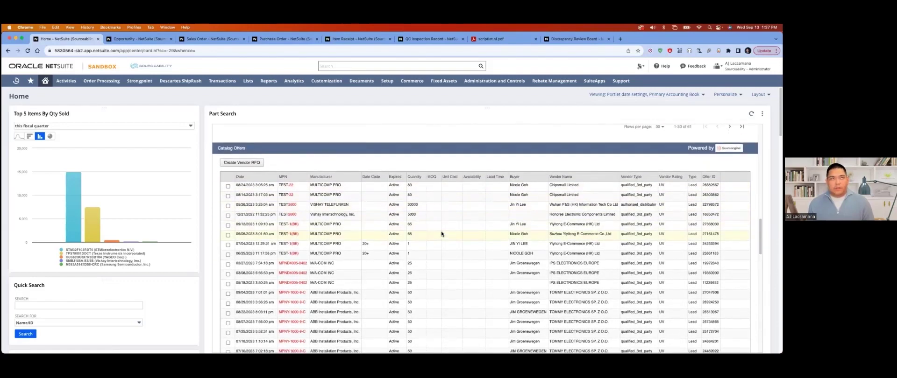
{"action": "scroll", "coordinate": [441, 233], "scroll_direction": "down", "scroll_amount": 15}
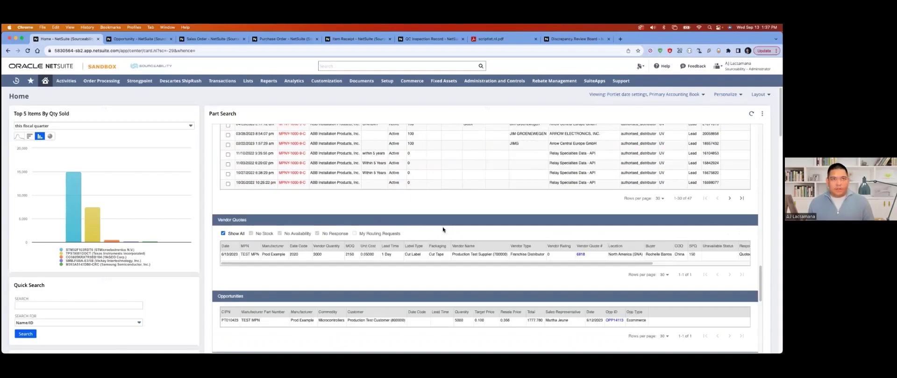
{"action": "scroll", "coordinate": [443, 238], "scroll_direction": "down", "scroll_amount": 4}
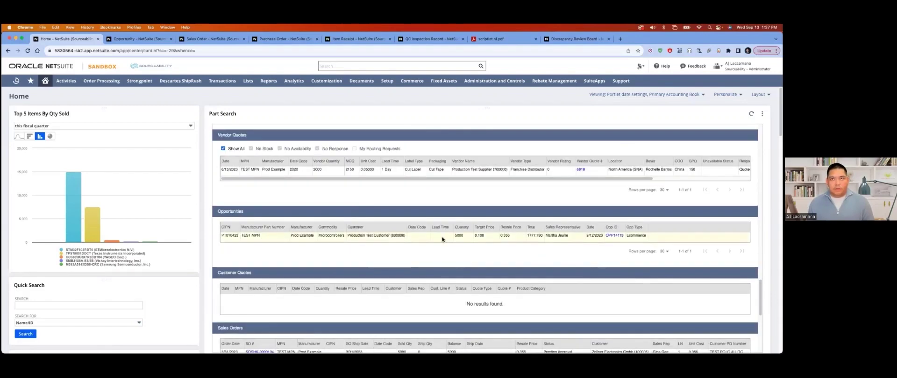
{"action": "scroll", "coordinate": [300, 255], "scroll_direction": "down", "scroll_amount": 2}
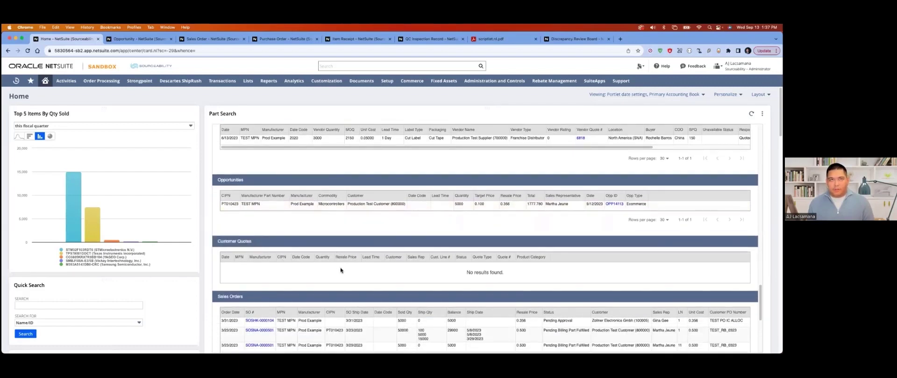
{"action": "scroll", "coordinate": [338, 270], "scroll_direction": "down", "scroll_amount": 1}
{"action": "scroll", "coordinate": [337, 270], "scroll_direction": "down", "scroll_amount": 5}
{"action": "scroll", "coordinate": [290, 257], "scroll_direction": "down", "scroll_amount": 6}
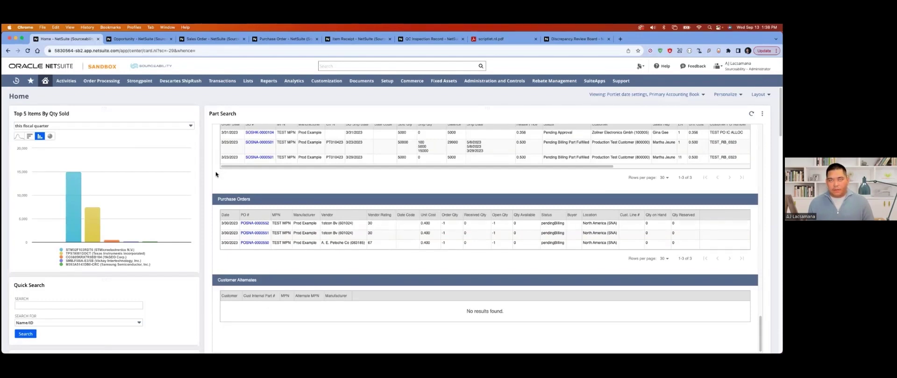
- Open the part search from the opportunity's items, select the TEST MPN cart line and run the search
{"action": "left_click", "coordinate": [134, 38]}
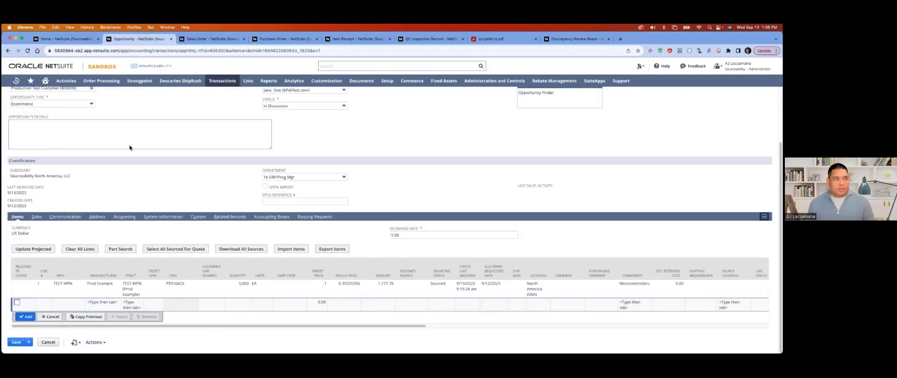
{"action": "left_click", "coordinate": [120, 249]}
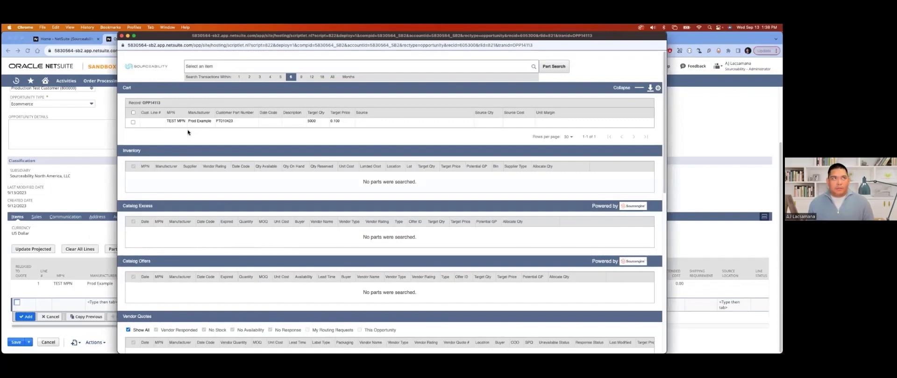
{"action": "left_click", "coordinate": [134, 123]}
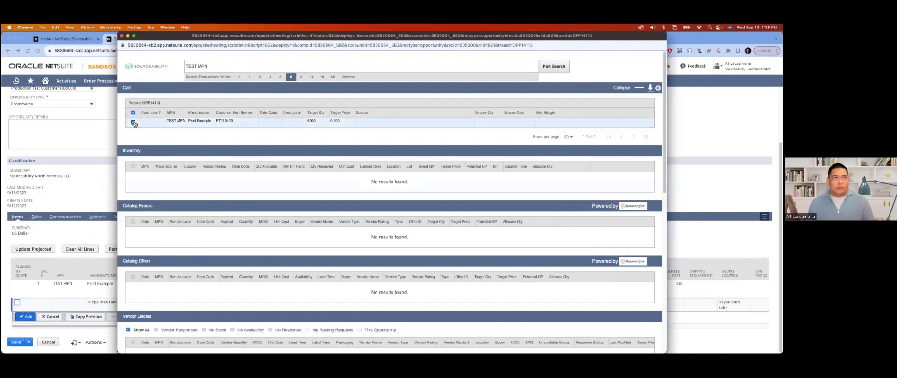
{"action": "left_click", "coordinate": [551, 68]}
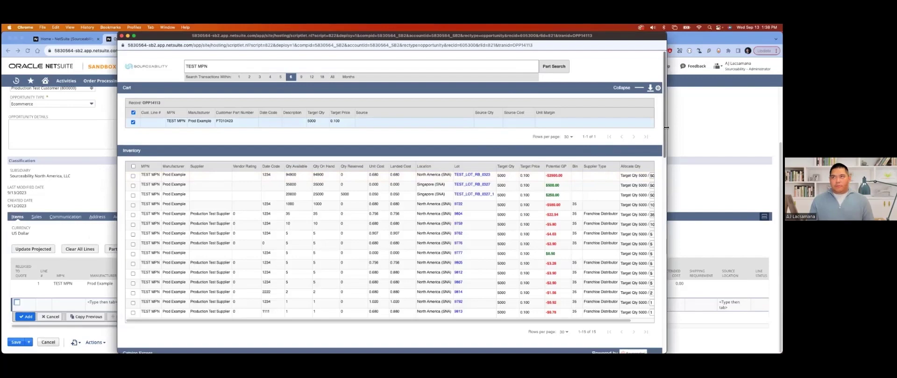
- Assign inventory lot TEST_LOT_RB_0323 as the source for the TEST MPN cart line, check it in the cart and submit it to the opportunity
{"action": "left_click_drag", "start_coordinate": [667, 128], "coordinate": [655, 134]}
{"action": "scroll", "coordinate": [547, 196], "scroll_direction": "down", "scroll_amount": 2}
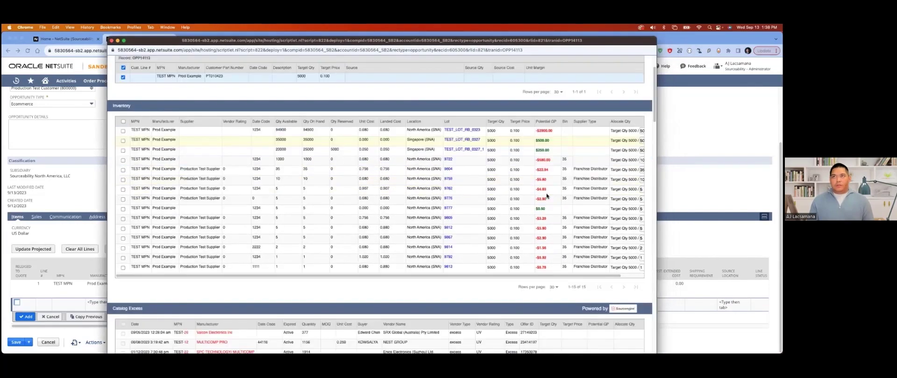
{"action": "scroll", "coordinate": [547, 196], "scroll_direction": "down", "scroll_amount": 20}
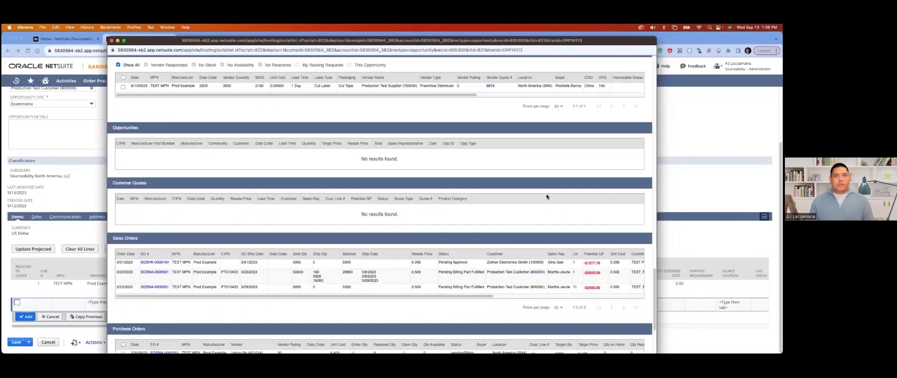
{"action": "scroll", "coordinate": [546, 194], "scroll_direction": "down", "scroll_amount": 5}
{"action": "scroll", "coordinate": [545, 194], "scroll_direction": "up", "scroll_amount": 20}
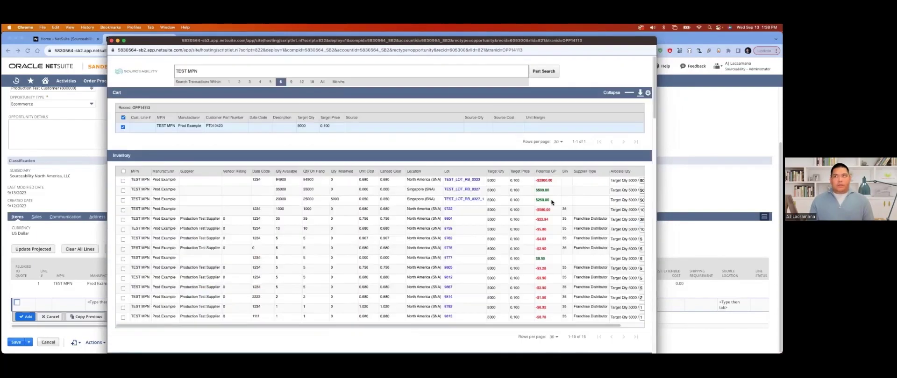
{"action": "left_click_drag", "start_coordinate": [550, 40], "coordinate": [550, 37]}
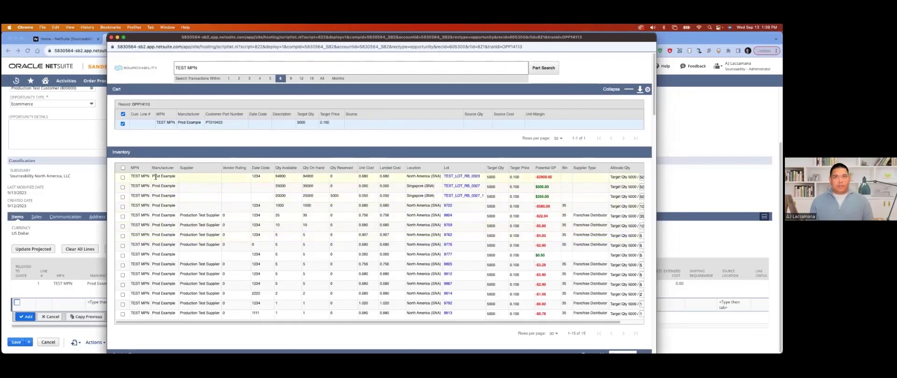
{"action": "left_click", "coordinate": [123, 177]}
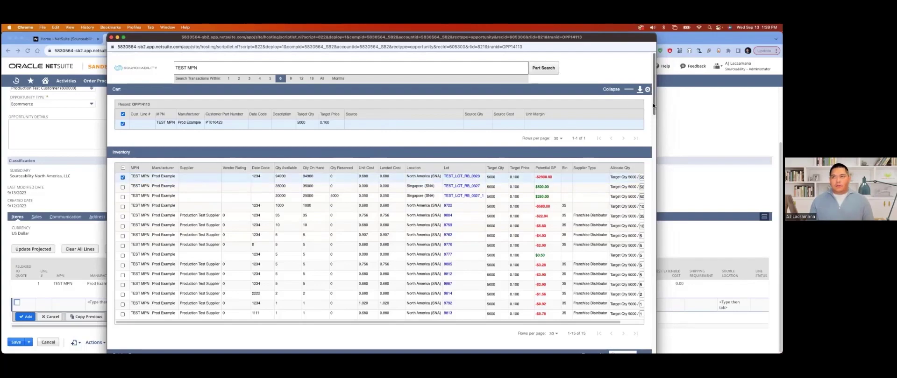
{"action": "scroll", "coordinate": [643, 263], "scroll_direction": "down", "scroll_amount": 10}
{"action": "scroll", "coordinate": [642, 263], "scroll_direction": "down", "scroll_amount": 10}
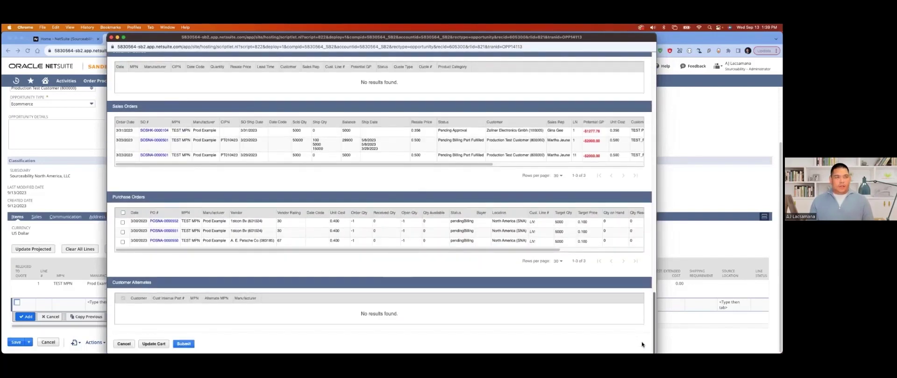
{"action": "scroll", "coordinate": [642, 345], "scroll_direction": "up", "scroll_amount": 20}
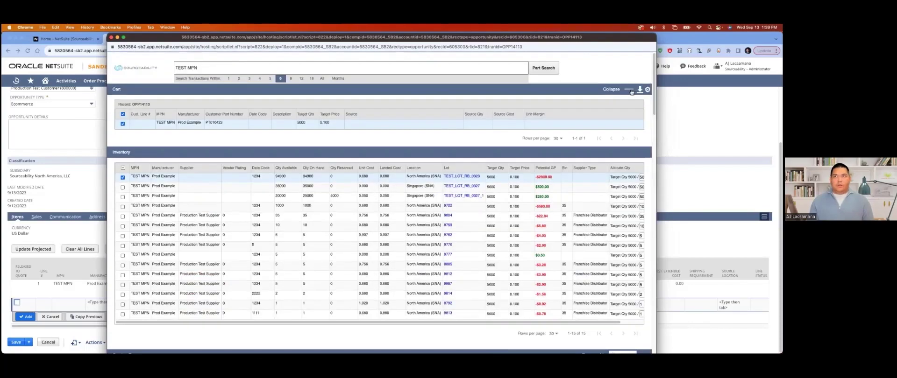
{"action": "left_click", "coordinate": [629, 90]}
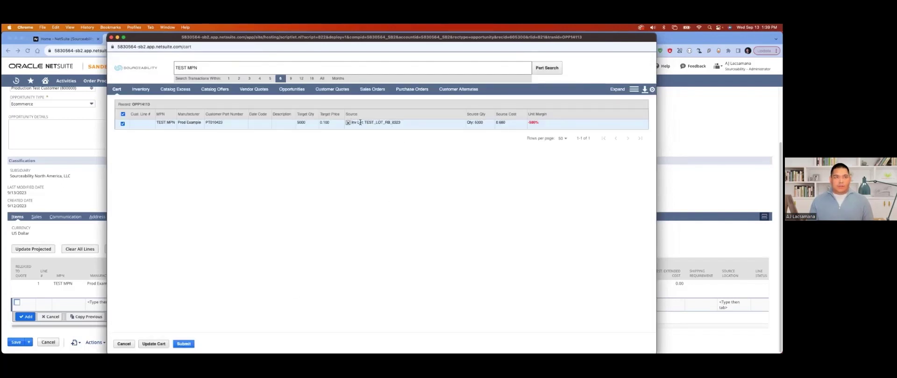
{"action": "left_click", "coordinate": [184, 344]}
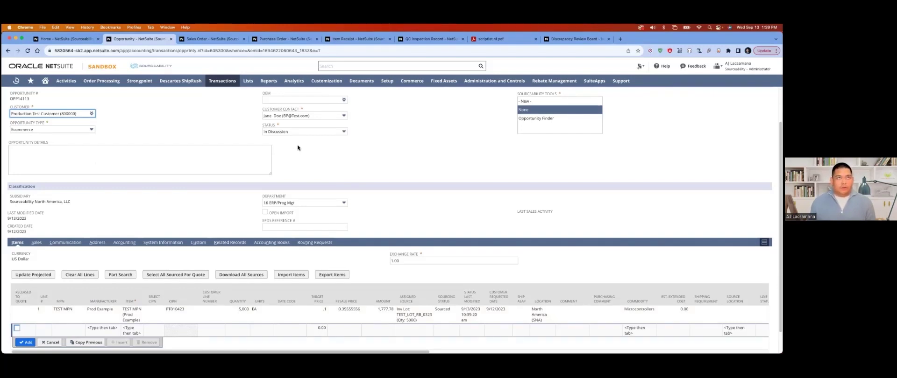
- Examine the allocations and available inventory for line 1 of the sales order, and close the allocations view without submitting
{"action": "left_click", "coordinate": [186, 39]}
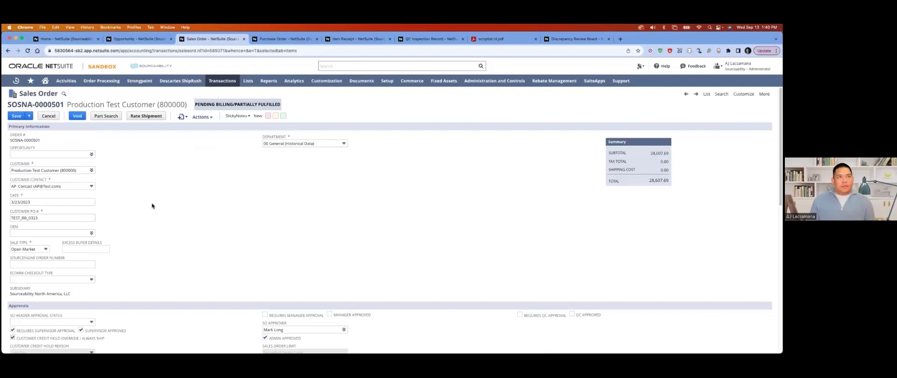
{"action": "scroll", "coordinate": [154, 209], "scroll_direction": "down", "scroll_amount": 2}
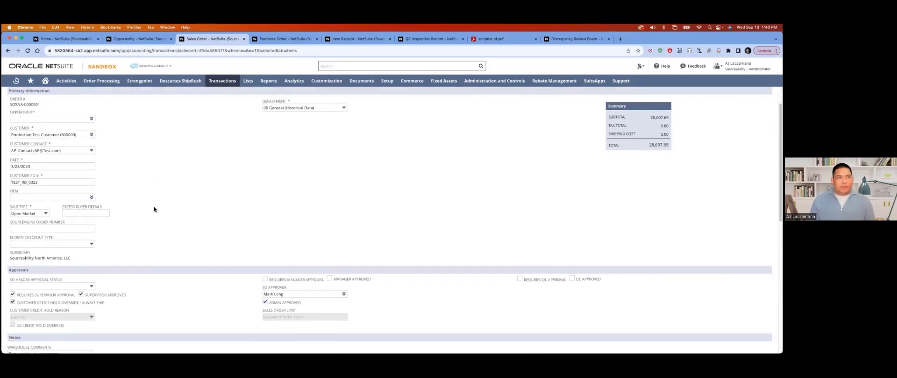
{"action": "scroll", "coordinate": [154, 209], "scroll_direction": "down", "scroll_amount": 10}
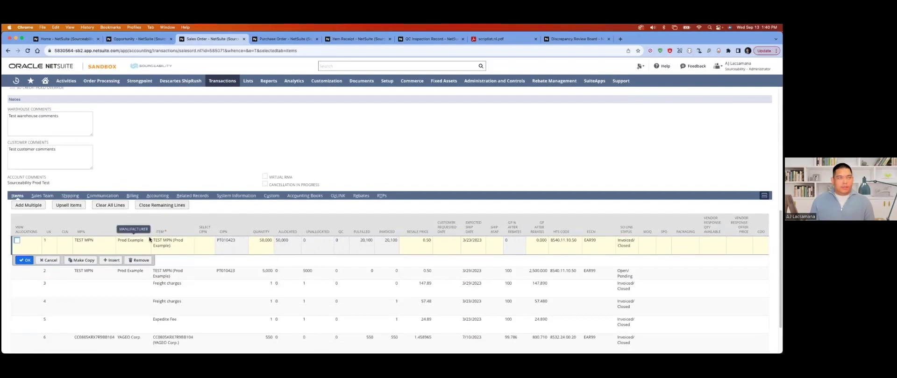
{"action": "left_click", "coordinate": [16, 241]}
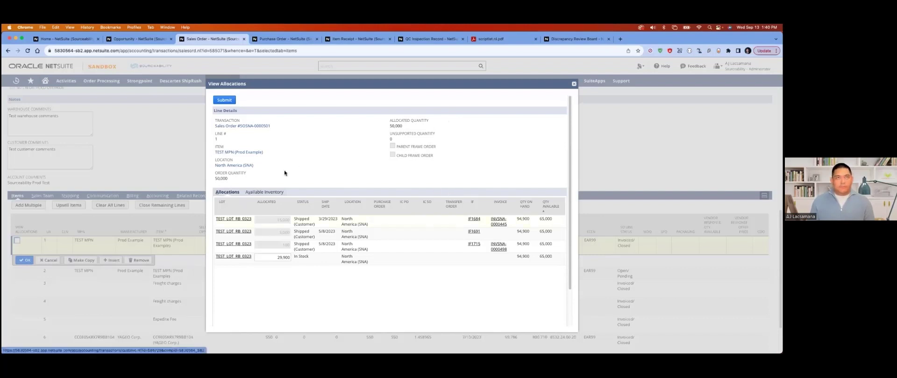
{"action": "left_click", "coordinate": [270, 192]}
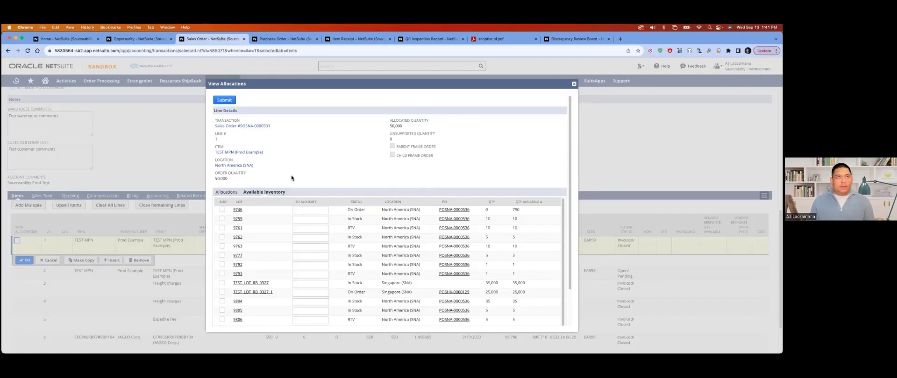
{"action": "left_click", "coordinate": [574, 84]}
{"action": "scroll", "coordinate": [227, 167], "scroll_direction": "up", "scroll_amount": 5}
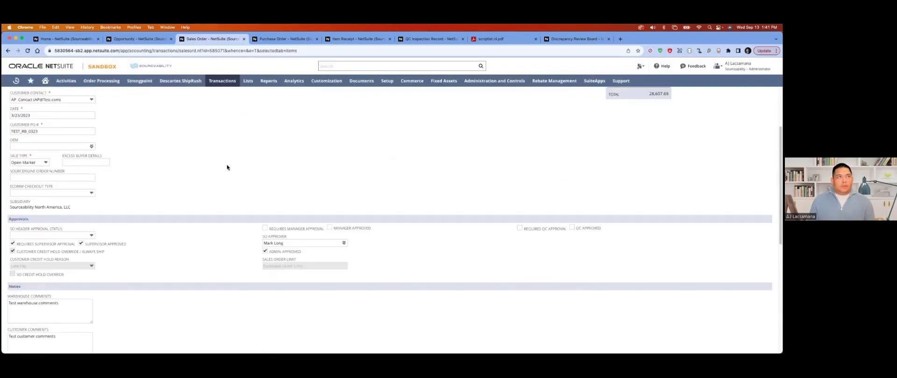
{"action": "scroll", "coordinate": [227, 167], "scroll_direction": "up", "scroll_amount": 3}
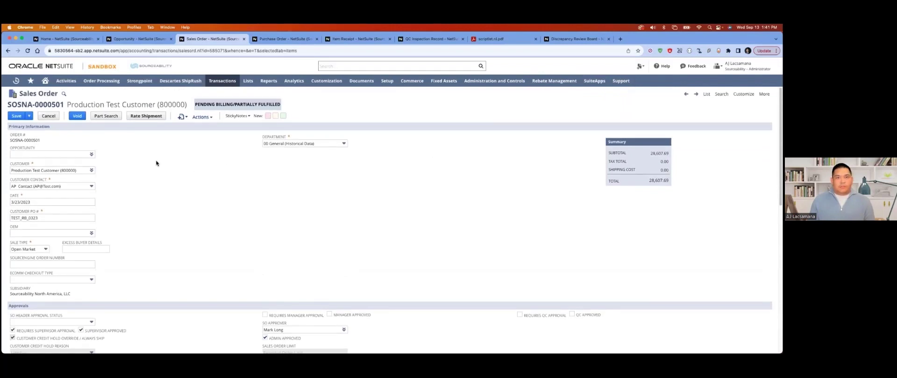
- Switch to the PowerPoint presentation, advance to the Inbound QC Checklist title slide, and return to the NetSuite sales order
{"action": "key", "text": "super+Tab"}
{"action": "key", "text": "Right"}
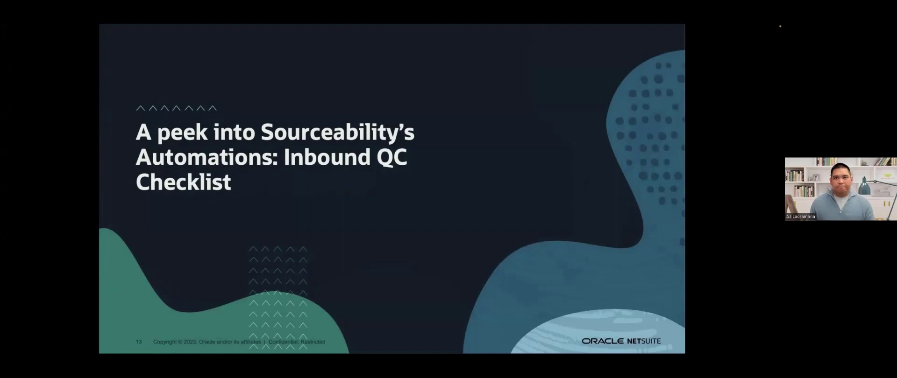
{"action": "key", "text": "super+Tab"}
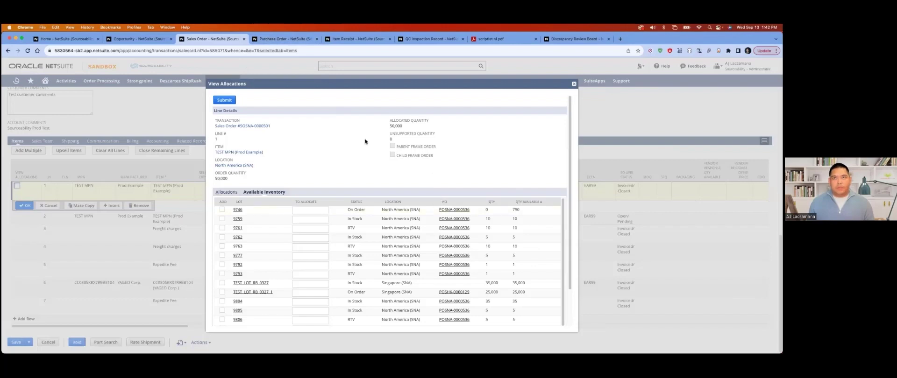
- Review the item receipts listed in the purchase order's related records, and open the item receipt's items and expenses
{"action": "left_click", "coordinate": [265, 41]}
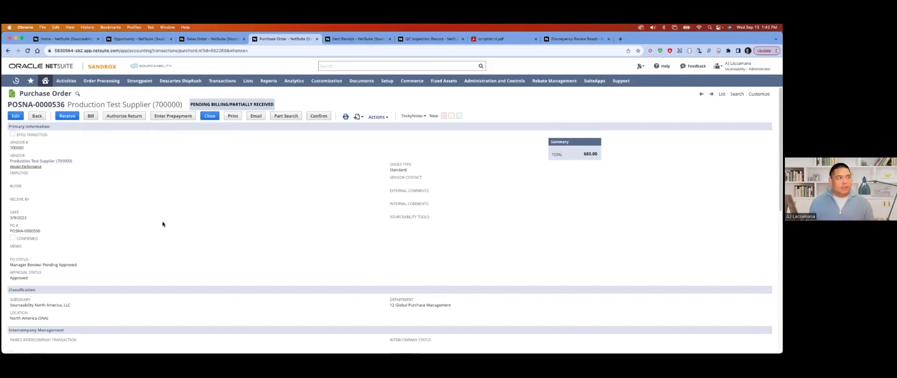
{"action": "scroll", "coordinate": [162, 224], "scroll_direction": "down", "scroll_amount": 10}
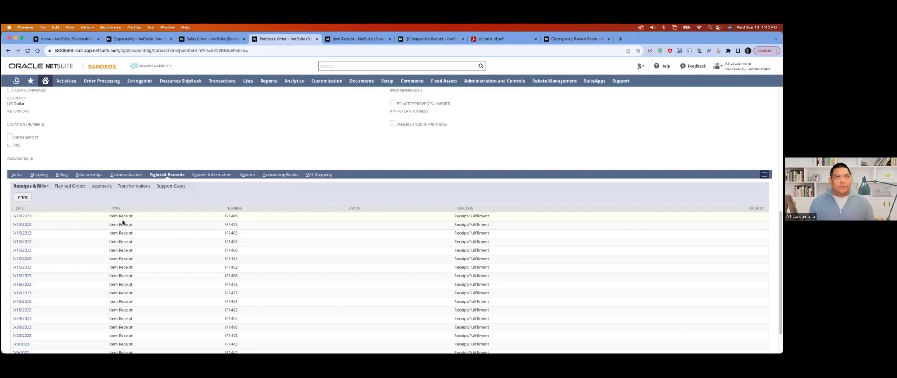
{"action": "left_click", "coordinate": [341, 40]}
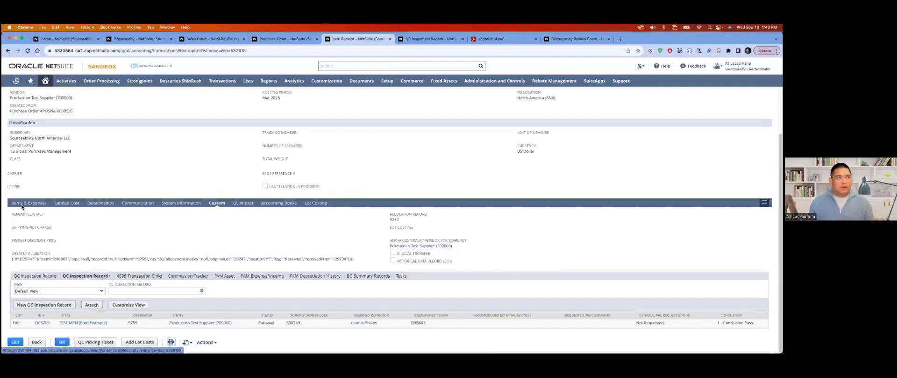
{"action": "left_click", "coordinate": [41, 203]}
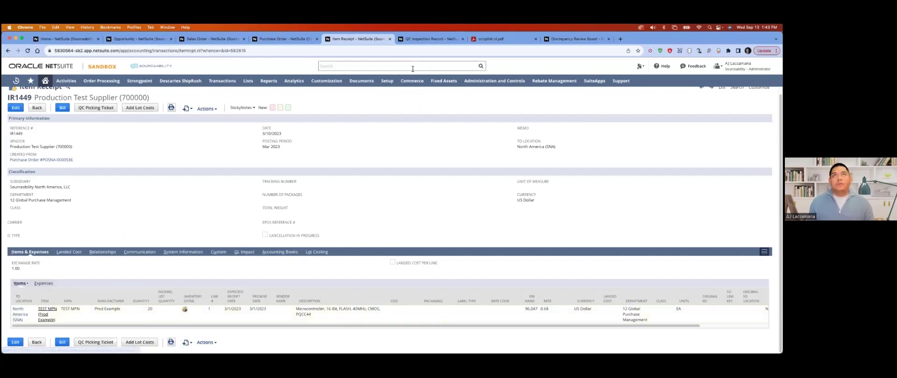
- View the QC inspection record and its Inspection Report Checklist PDF, and return to the record's checklist questions
{"action": "left_click", "coordinate": [423, 41]}
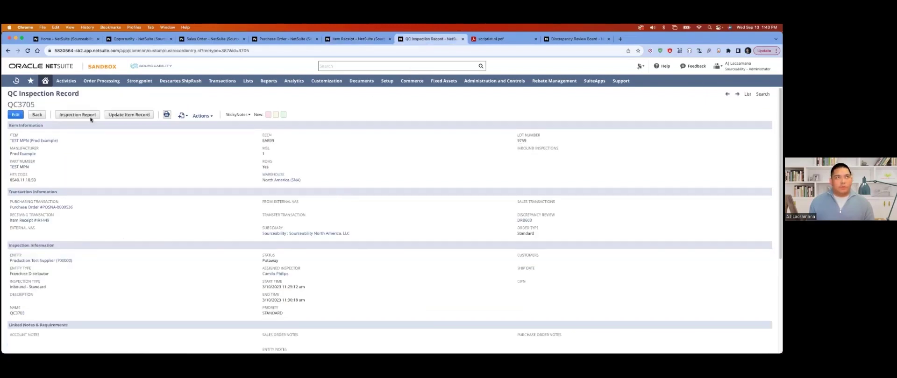
{"action": "left_click", "coordinate": [520, 41]}
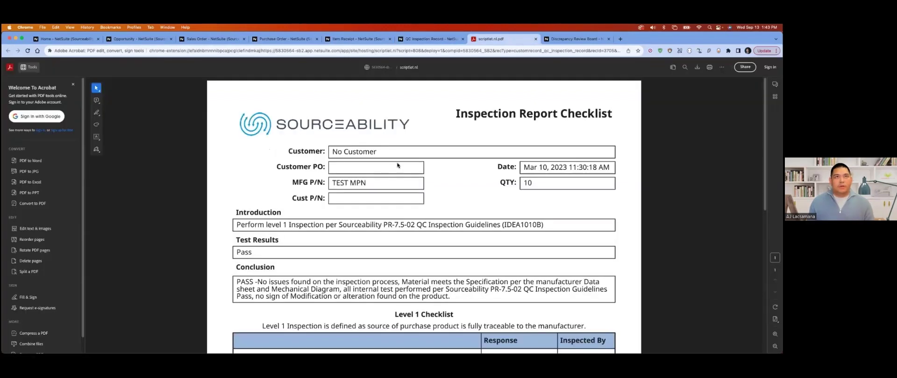
{"action": "left_click", "coordinate": [432, 41]}
{"action": "scroll", "coordinate": [187, 215], "scroll_direction": "down", "scroll_amount": 10}
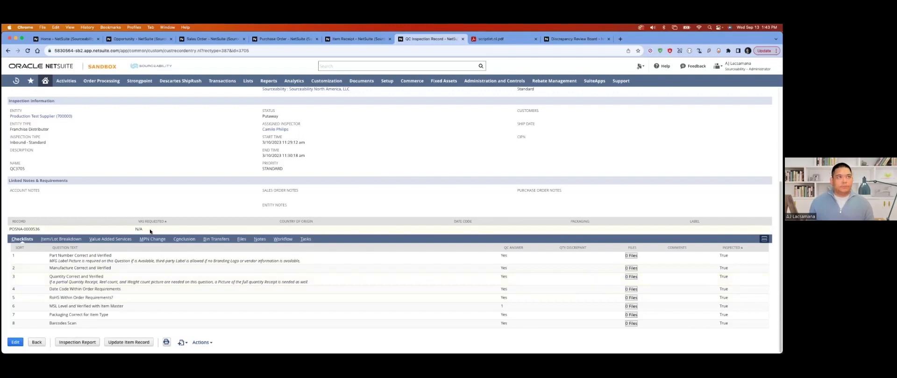
- Examine the QC inspection record's item/lot breakdown, value added services, MPN change and conclusion details
{"action": "left_click", "coordinate": [75, 240]}
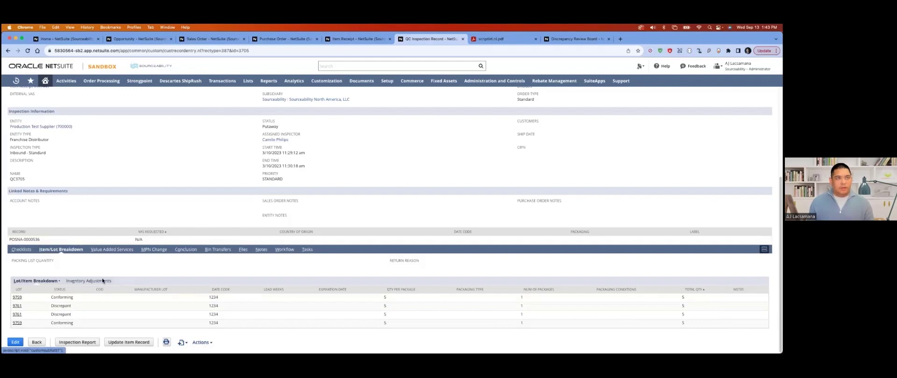
{"action": "left_click", "coordinate": [111, 251]}
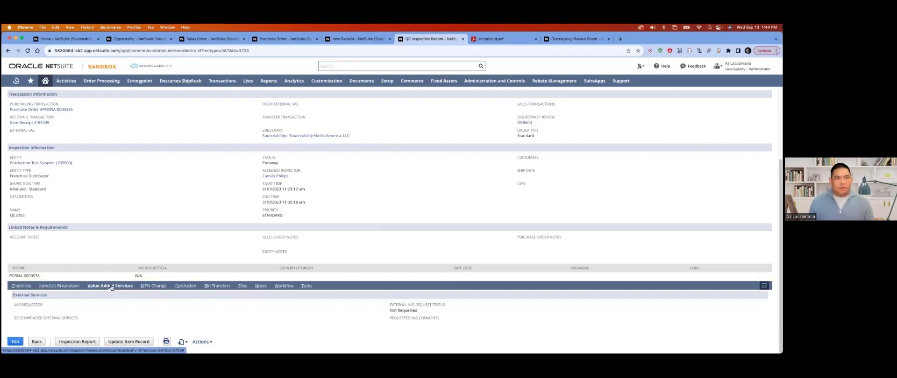
{"action": "left_click", "coordinate": [144, 287]}
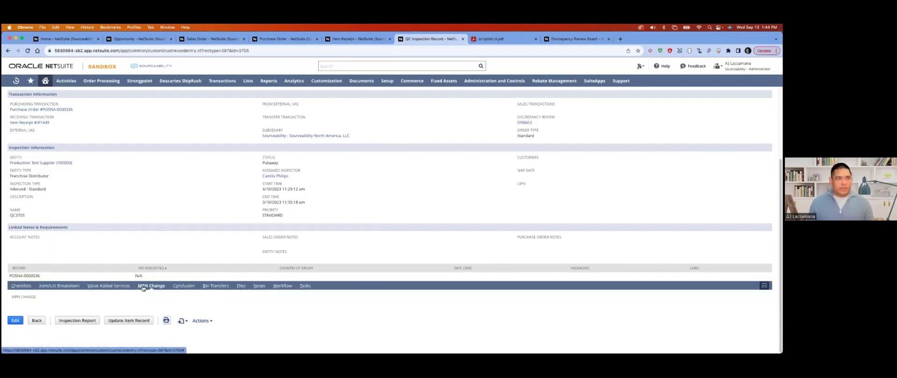
{"action": "left_click", "coordinate": [180, 289]}
{"action": "scroll", "coordinate": [179, 294], "scroll_direction": "down", "scroll_amount": 3}
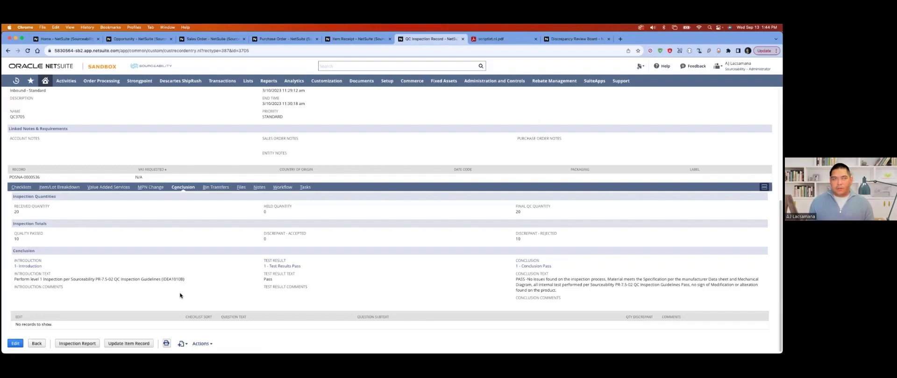
{"action": "scroll", "coordinate": [233, 242], "scroll_direction": "up", "scroll_amount": 5}
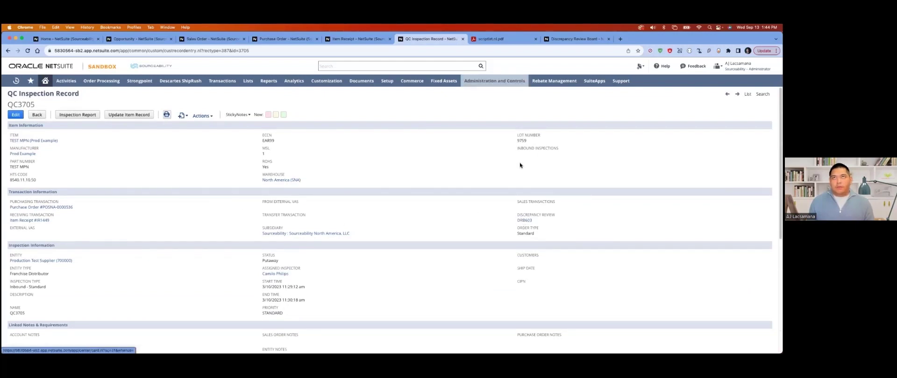
- Examine the Discrepancy Review Board record's general information and its lot/item breakdown with the DRB actions
{"action": "left_click", "coordinate": [555, 42]}
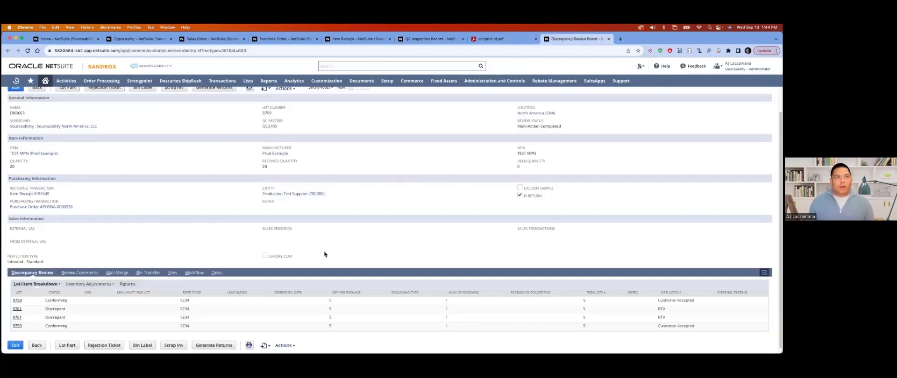
{"action": "scroll", "coordinate": [324, 254], "scroll_direction": "up", "scroll_amount": 2}
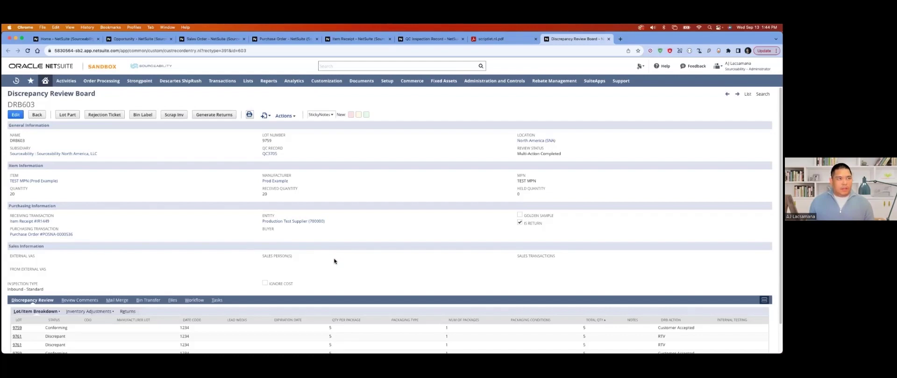
{"action": "scroll", "coordinate": [335, 261], "scroll_direction": "down", "scroll_amount": 2}
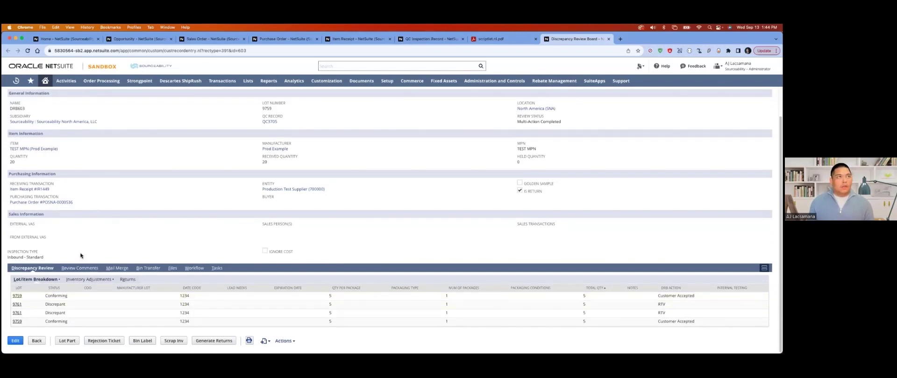
{"action": "scroll", "coordinate": [80, 255], "scroll_direction": "up", "scroll_amount": 2}
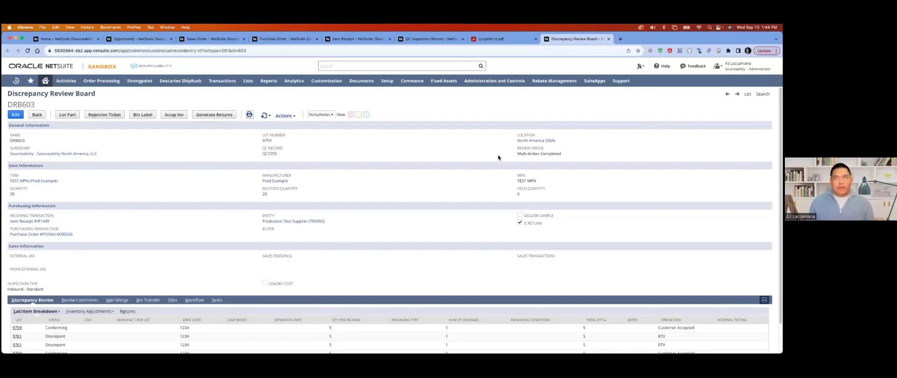
- Return to the QC inspection record and revisit the item receipt's header and item line
{"action": "left_click", "coordinate": [436, 40]}
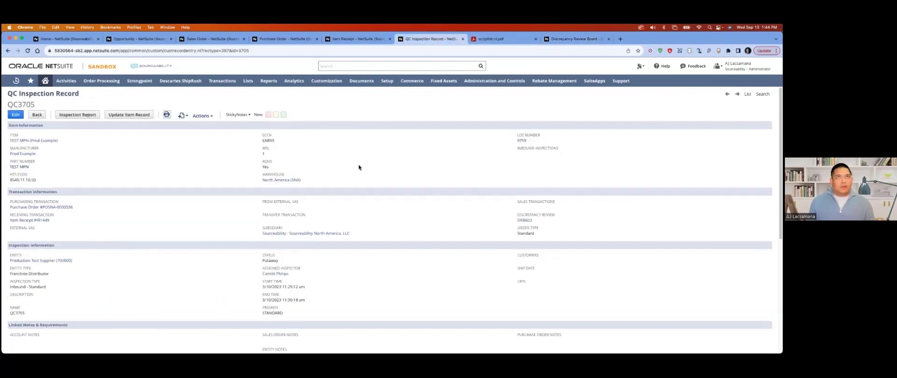
{"action": "left_click", "coordinate": [344, 43]}
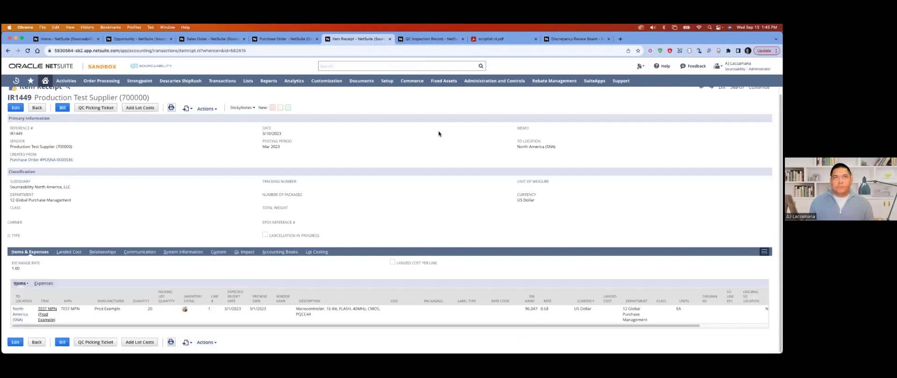
{"action": "scroll", "coordinate": [378, 161], "scroll_direction": "up", "scroll_amount": 1}
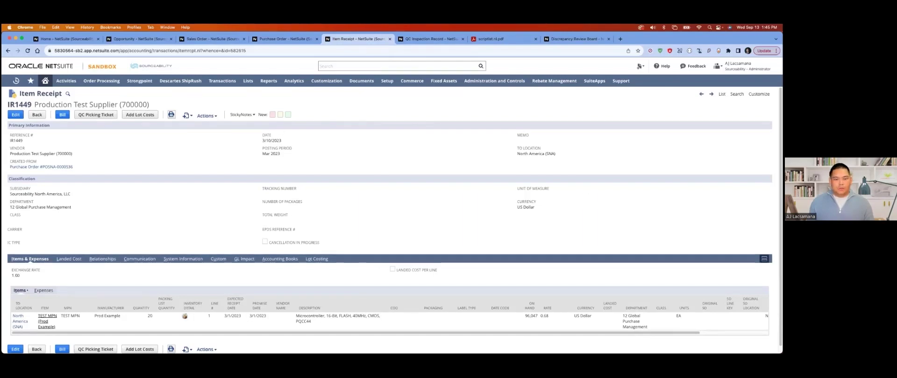
- Switch to the PowerPoint presentation and advance to the Strategic Solutions and Innovative Approaches title slide
{"action": "key", "text": "super+Tab"}
{"action": "key", "text": "Right"}
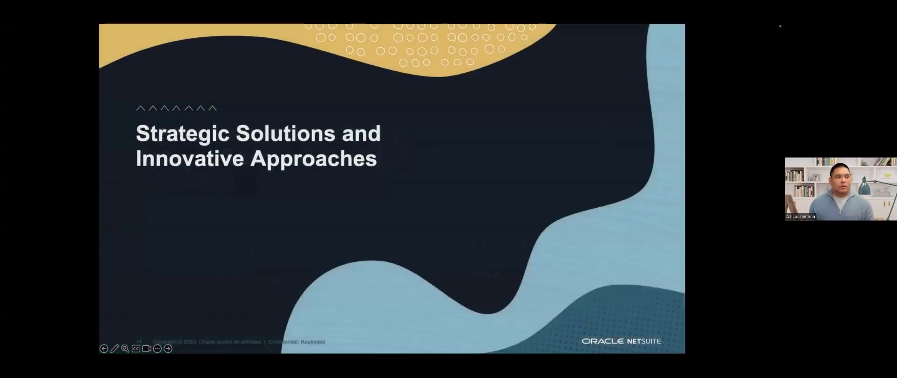